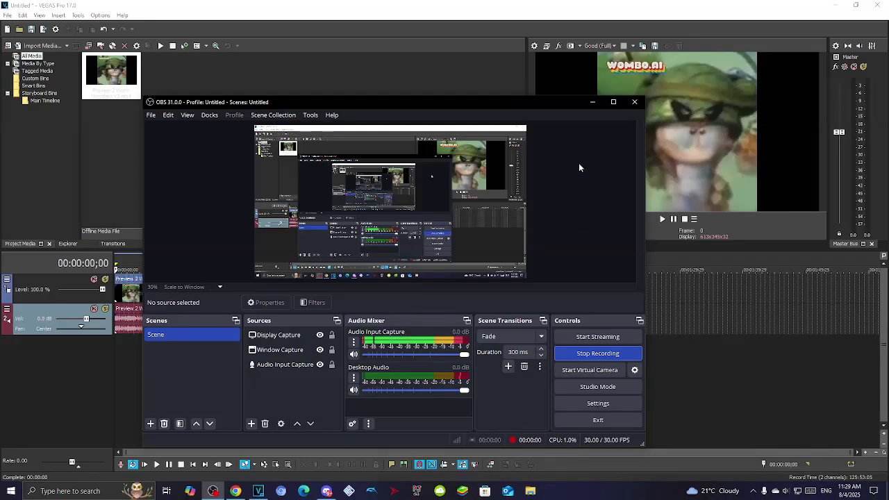
Minimize OBS and clear the Project Media selection, leaving the worm clip project visible
{"action": "left_click", "coordinate": [591, 103]}
{"action": "left_click", "coordinate": [301, 122]}
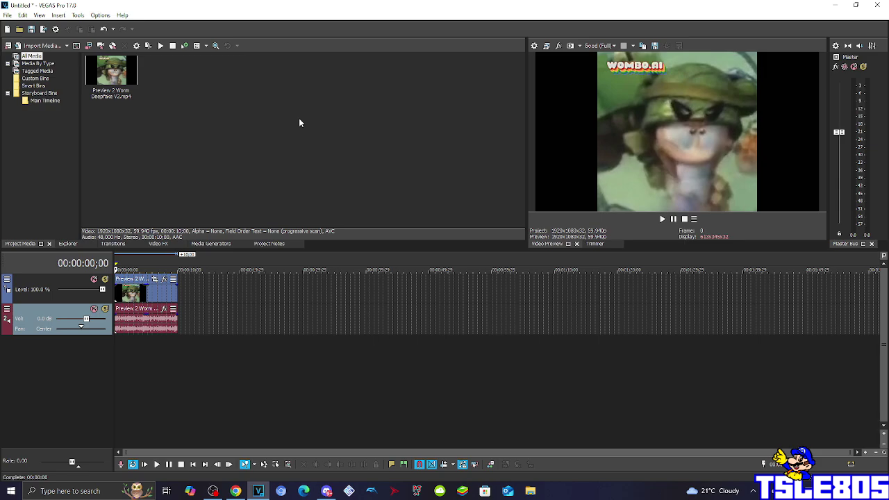
{"action": "left_click_drag", "start_coordinate": [314, 132], "coordinate": [247, 90]}
{"action": "left_click", "coordinate": [115, 297]}
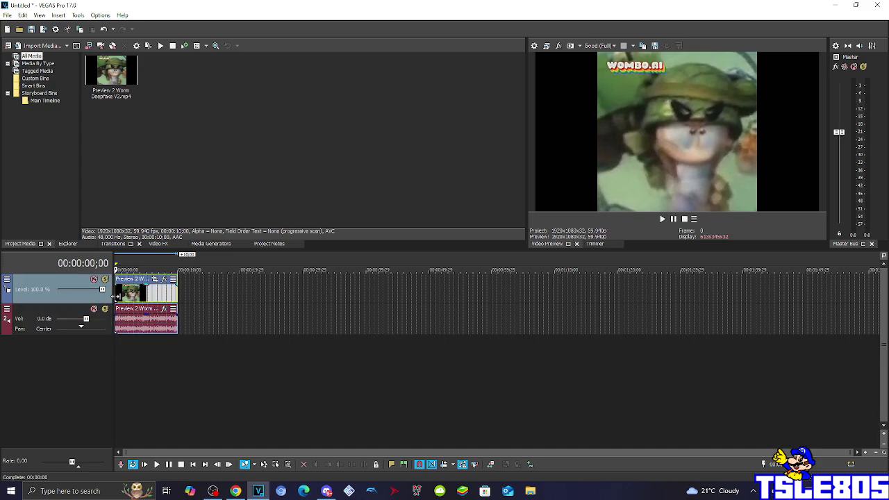
{"action": "left_click", "coordinate": [156, 244]}
{"action": "scroll", "coordinate": [85, 178], "scroll_direction": "down", "scroll_amount": 15}
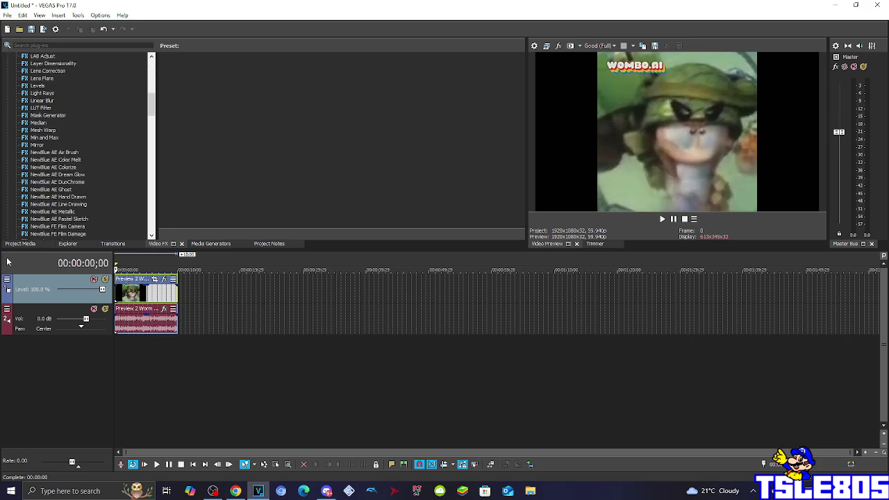
{"action": "left_click", "coordinate": [23, 244]}
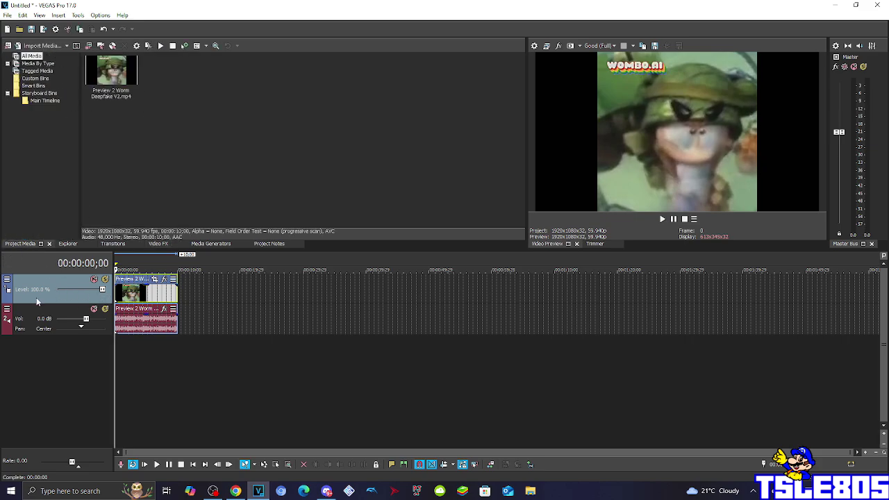
{"action": "left_click", "coordinate": [158, 244]}
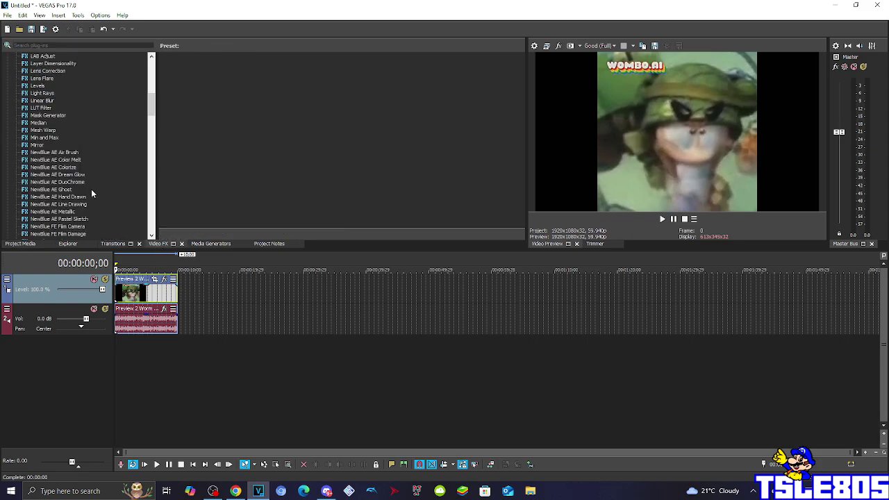
{"action": "scroll", "coordinate": [91, 194], "scroll_direction": "down", "scroll_amount": 5}
{"action": "scroll", "coordinate": [91, 202], "scroll_direction": "up", "scroll_amount": 5}
{"action": "scroll", "coordinate": [91, 198], "scroll_direction": "down", "scroll_amount": 7}
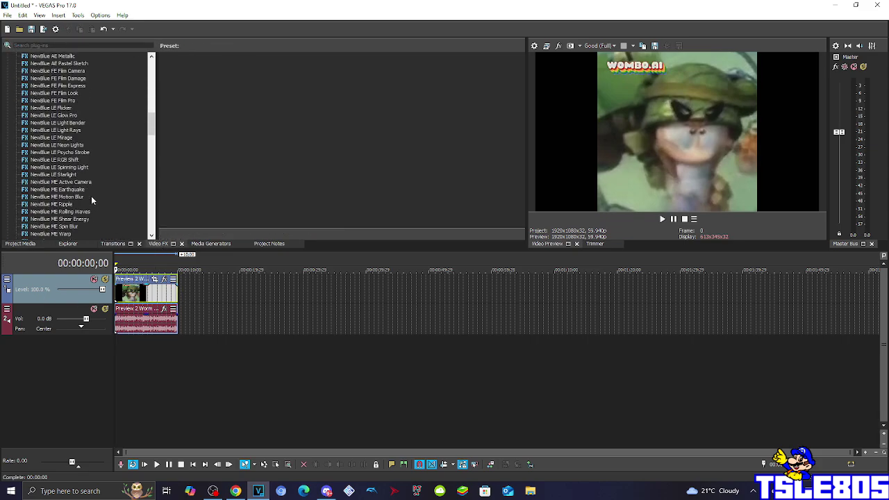
{"action": "scroll", "coordinate": [91, 198], "scroll_direction": "down", "scroll_amount": 3}
{"action": "left_click", "coordinate": [21, 244]}
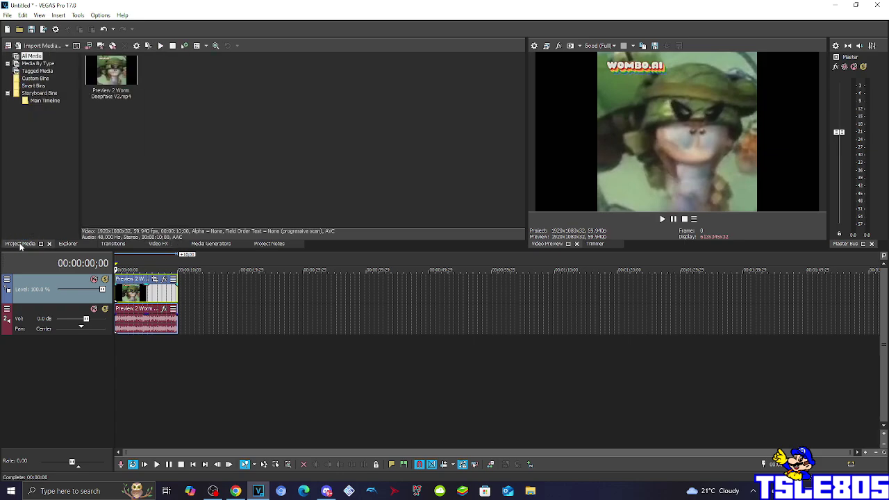
Duplicate the worm video track, then select the top copy and bring up its track menu
{"action": "right_click", "coordinate": [55, 282]}
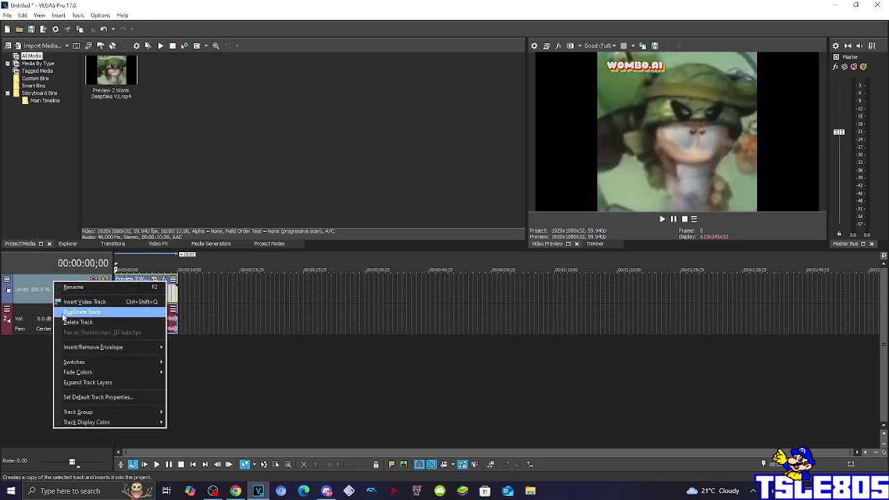
{"action": "left_click", "coordinate": [63, 316]}
{"action": "left_click", "coordinate": [119, 299]}
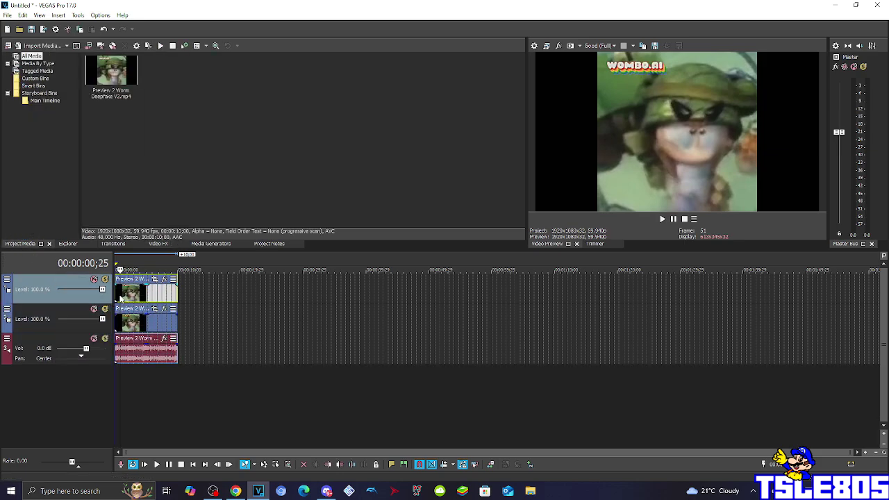
{"action": "left_click", "coordinate": [116, 297]}
{"action": "left_click", "coordinate": [7, 279]}
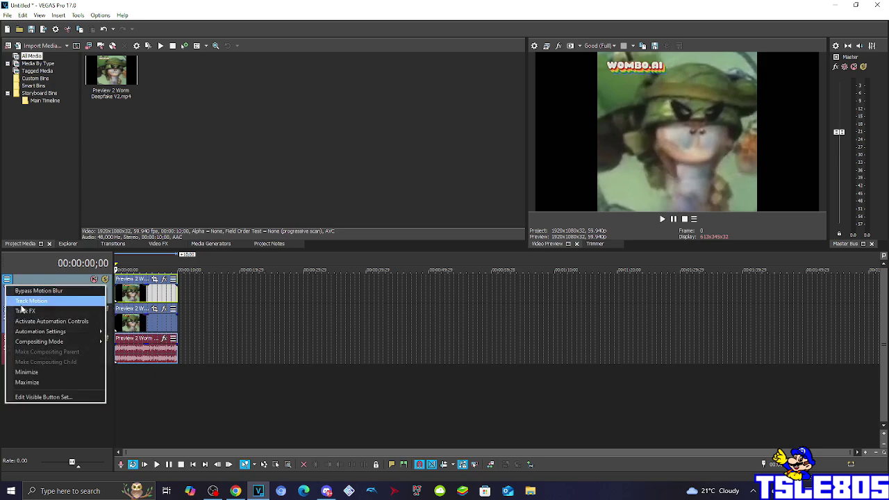
{"action": "mouse_move", "coordinate": [81, 348]}
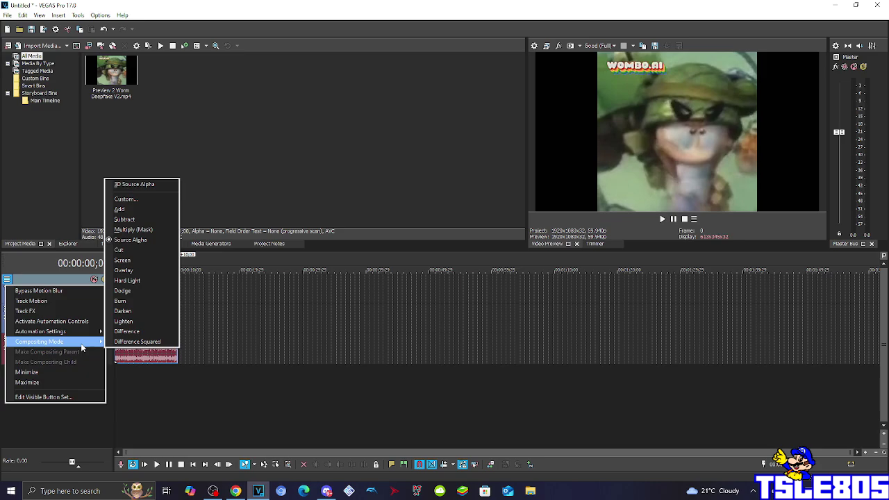
Set the top track's compositing mode to Custom using the VEGAS Height Map plug-in
{"action": "left_click", "coordinate": [152, 201]}
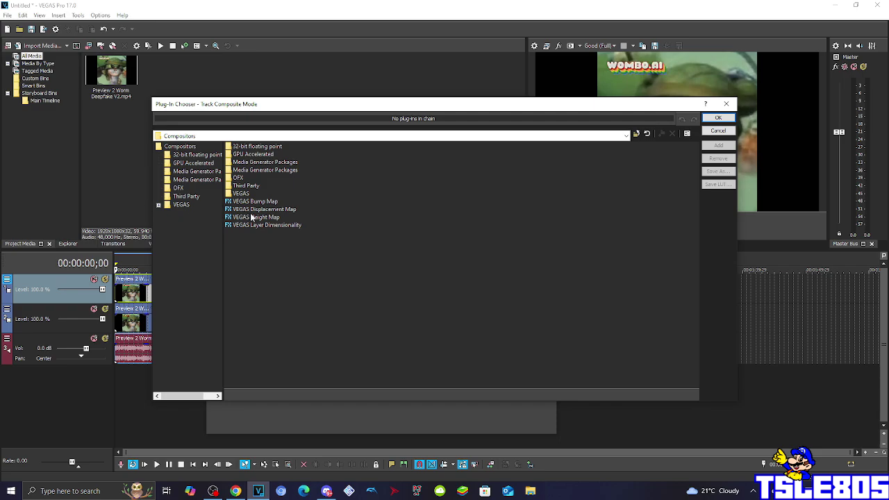
{"action": "mouse_move", "coordinate": [220, 296]}
{"action": "left_mouse_down"}
{"action": "mouse_move", "coordinate": [253, 180]}
{"action": "mouse_move", "coordinate": [249, 158]}
{"action": "mouse_move", "coordinate": [229, 198]}
{"action": "mouse_move", "coordinate": [230, 143]}
{"action": "mouse_move", "coordinate": [209, 143]}
{"action": "mouse_move", "coordinate": [232, 302]}
{"action": "left_mouse_up"}
{"action": "double_click", "coordinate": [271, 218]}
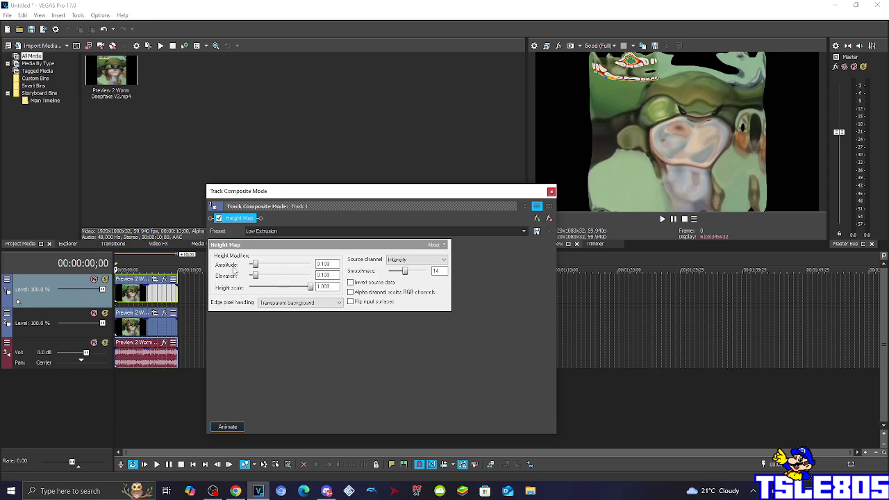
Set Height Map height scale to 1 and edge pixel handling to Wrap pixels around
{"action": "double_click", "coordinate": [324, 287]}
{"action": "type", "text": "1"}
{"action": "left_click", "coordinate": [333, 276]}
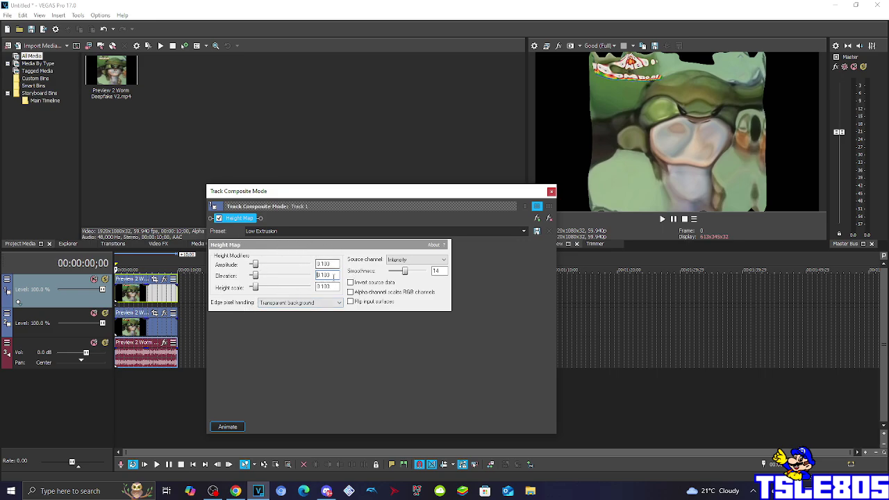
{"action": "left_click", "coordinate": [263, 305]}
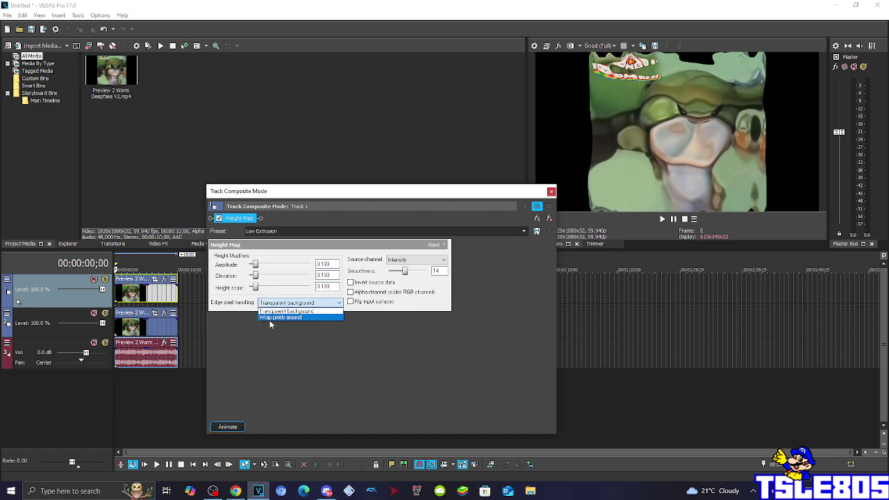
{"action": "left_click", "coordinate": [272, 319]}
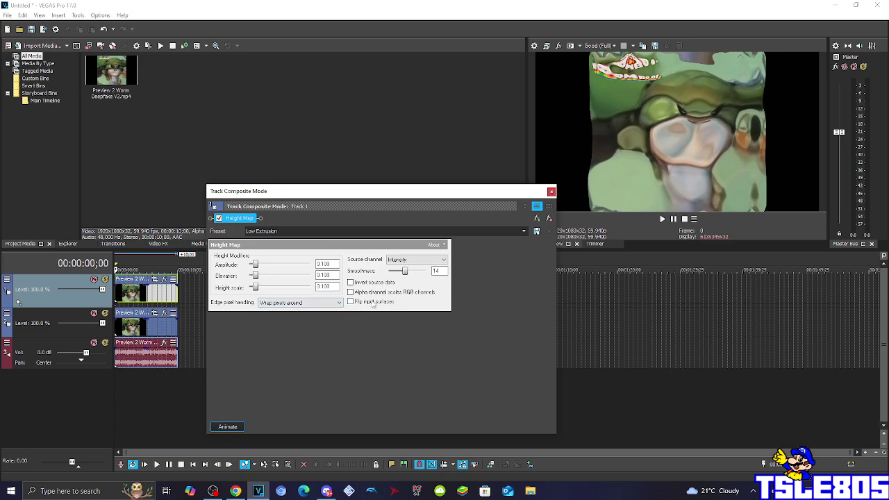
Set Smoothness to 31 and keep Intensity as the source channel
{"action": "double_click", "coordinate": [438, 271]}
{"action": "type", "text": "31"}
{"action": "left_click", "coordinate": [328, 275]}
{"action": "left_click", "coordinate": [396, 261]}
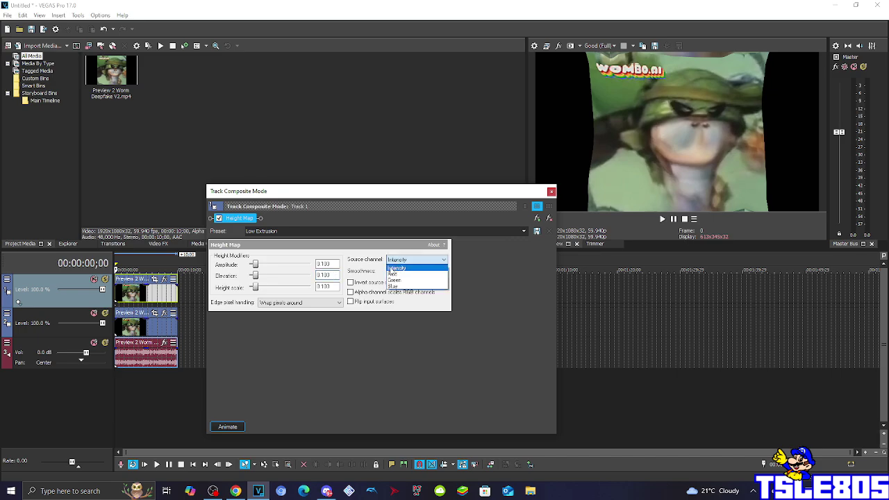
{"action": "left_click", "coordinate": [393, 269]}
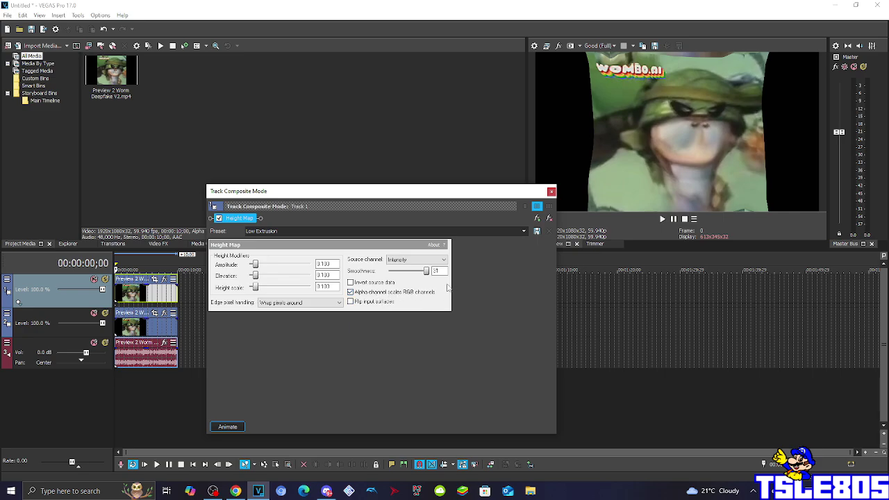
Name the Height Map preset 'Fat Effect' and close the settings window
{"action": "left_click", "coordinate": [315, 230]}
{"action": "type", "text": "F"}
{"action": "left_click", "coordinate": [297, 230]}
{"action": "type", "text": "Fat Effect"}
{"action": "left_click", "coordinate": [551, 191]}
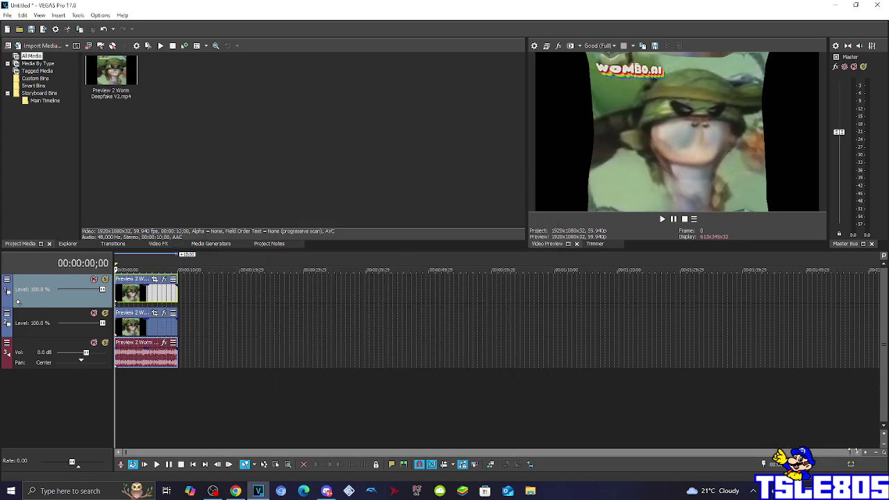
Zoom the timeline and open the worm audio event's Properties
{"action": "scroll", "coordinate": [511, 426], "scroll_direction": "up", "scroll_amount": 2}
{"action": "scroll", "coordinate": [511, 426], "scroll_direction": "up", "scroll_amount": 3}
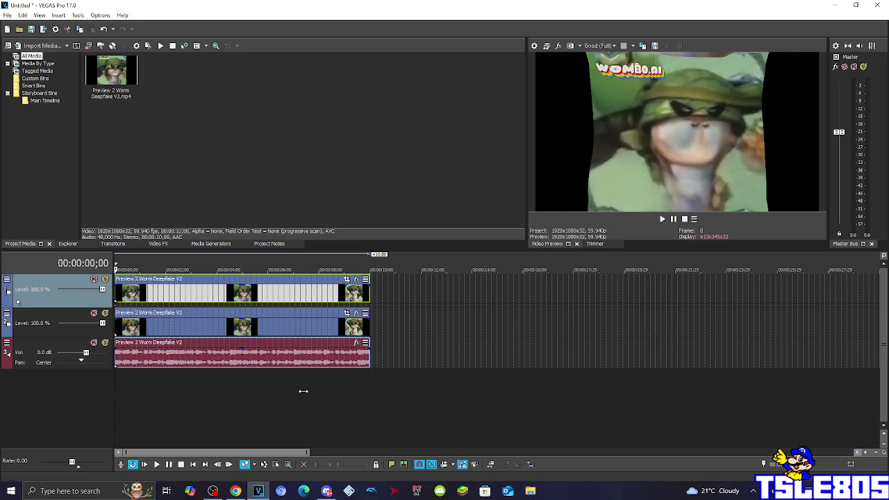
{"action": "left_click", "coordinate": [118, 356]}
{"action": "right_click", "coordinate": [126, 358]}
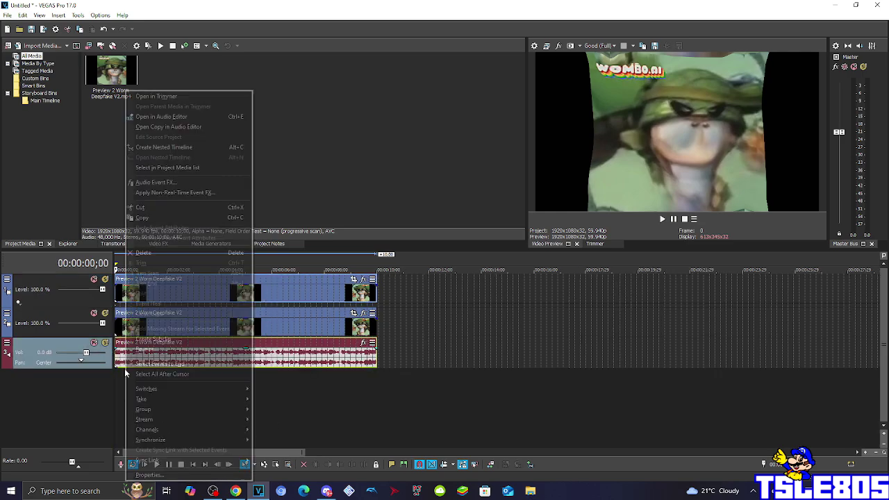
{"action": "left_click", "coordinate": [143, 476]}
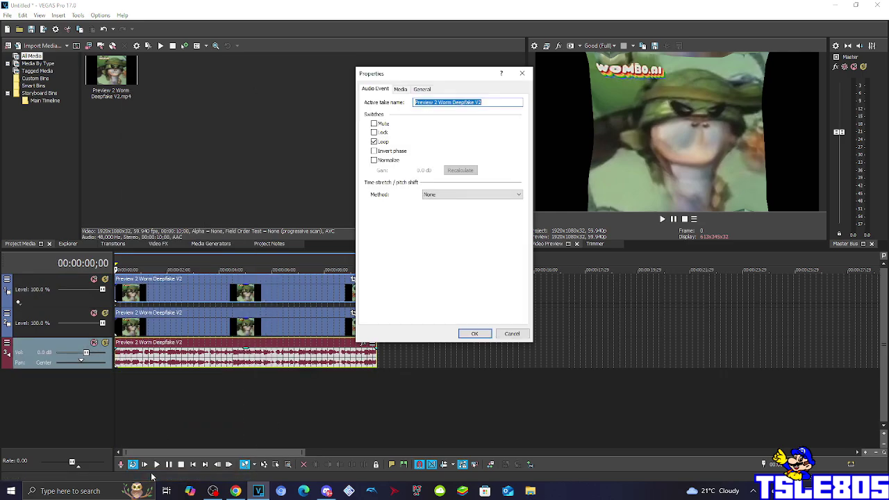
Try élastique and Classic time stretch methods, including the A17 unpitched drums attribute
{"action": "left_click", "coordinate": [462, 197]}
{"action": "left_click", "coordinate": [451, 208]}
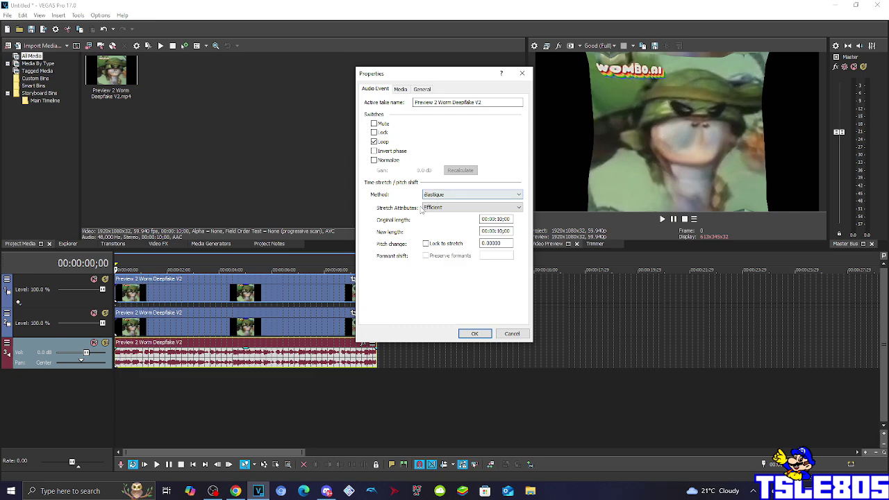
{"action": "left_click", "coordinate": [424, 209]}
{"action": "left_click", "coordinate": [432, 227]}
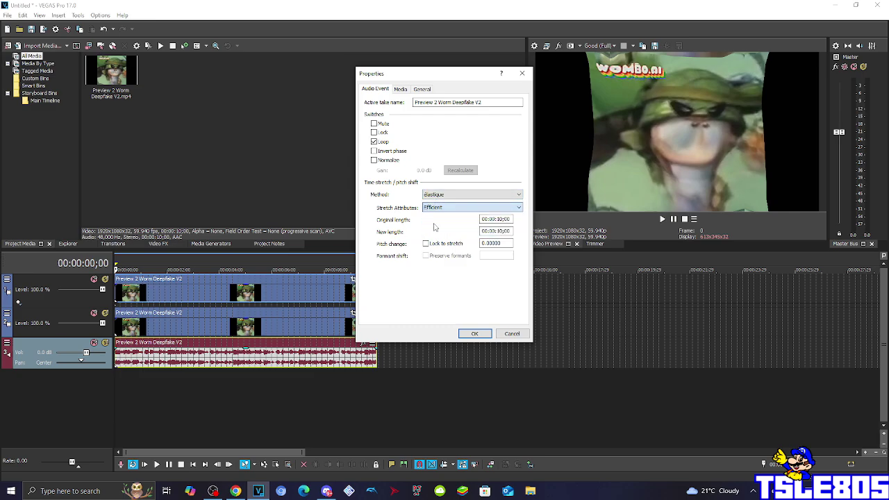
{"action": "left_click", "coordinate": [429, 209]}
{"action": "left_click", "coordinate": [434, 195]}
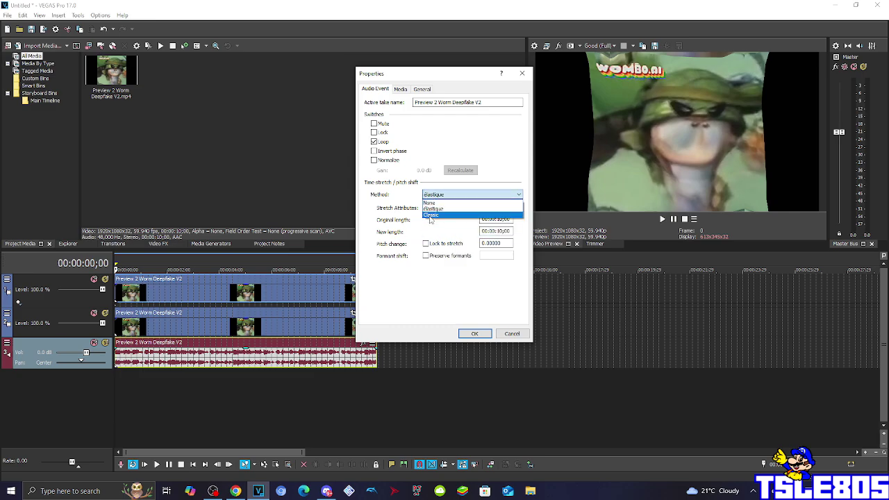
{"action": "left_click", "coordinate": [431, 204]}
{"action": "left_click", "coordinate": [432, 208]}
{"action": "left_click", "coordinate": [432, 313]}
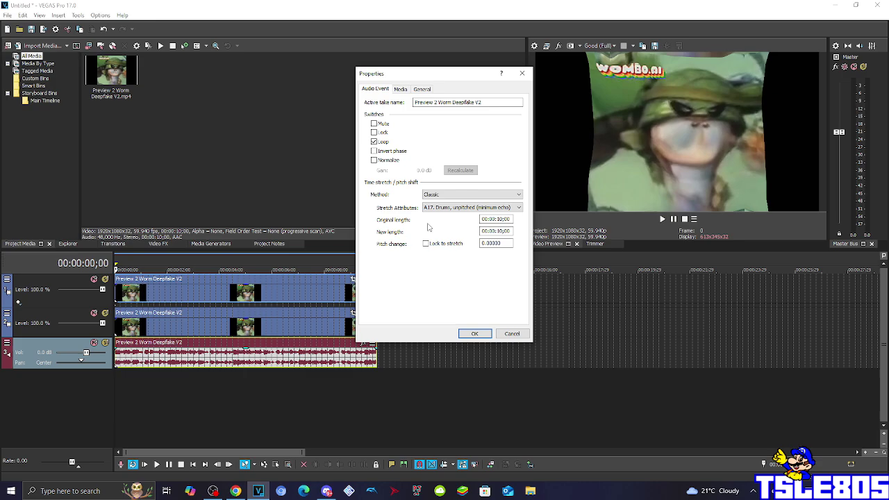
Set the time stretch method back to élastique (Pro), confirm, and rezoom the timeline
{"action": "left_click", "coordinate": [441, 196]}
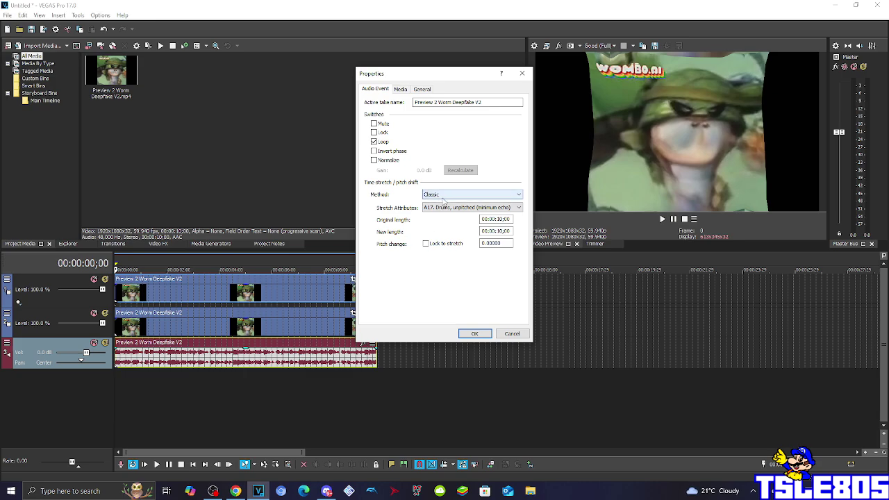
{"action": "left_click", "coordinate": [444, 196]}
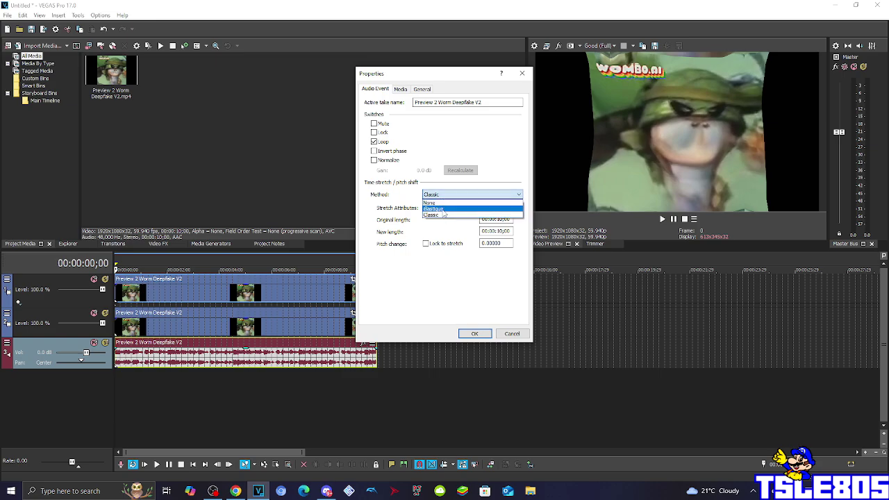
{"action": "left_click", "coordinate": [444, 203]}
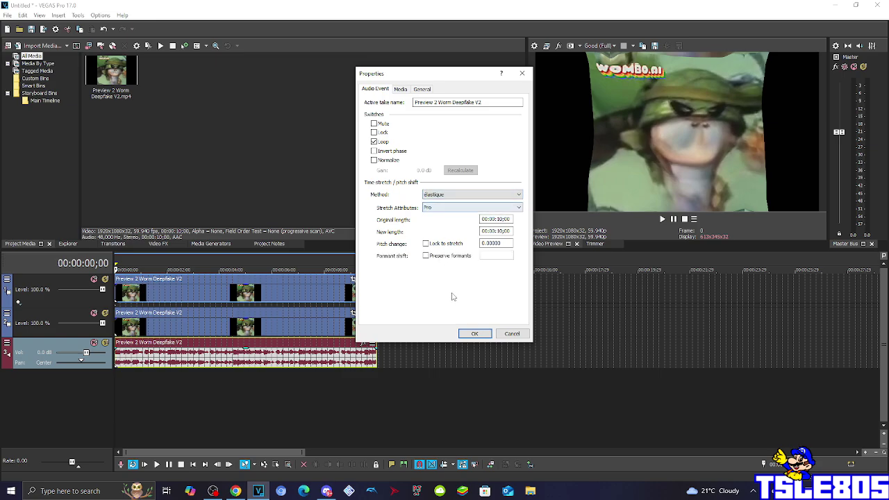
{"action": "left_click", "coordinate": [473, 334]}
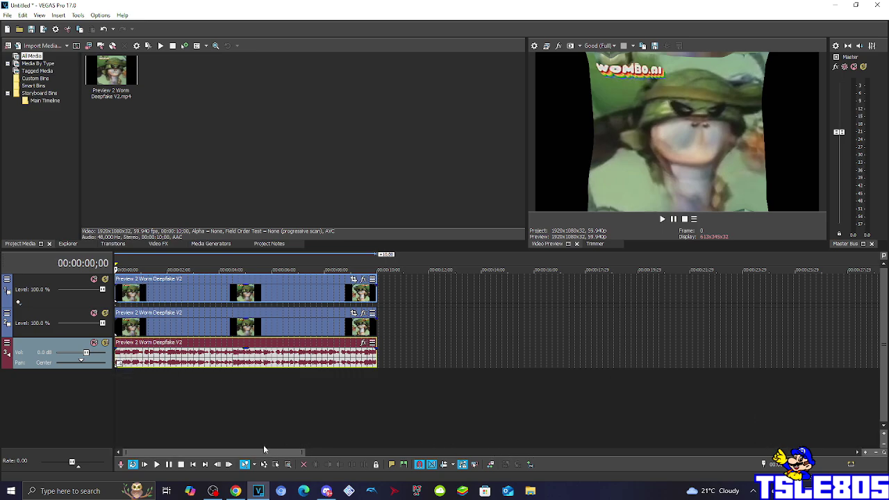
{"action": "left_click_drag", "start_coordinate": [228, 451], "coordinate": [121, 438]}
{"action": "left_click_drag", "start_coordinate": [280, 451], "coordinate": [202, 438]}
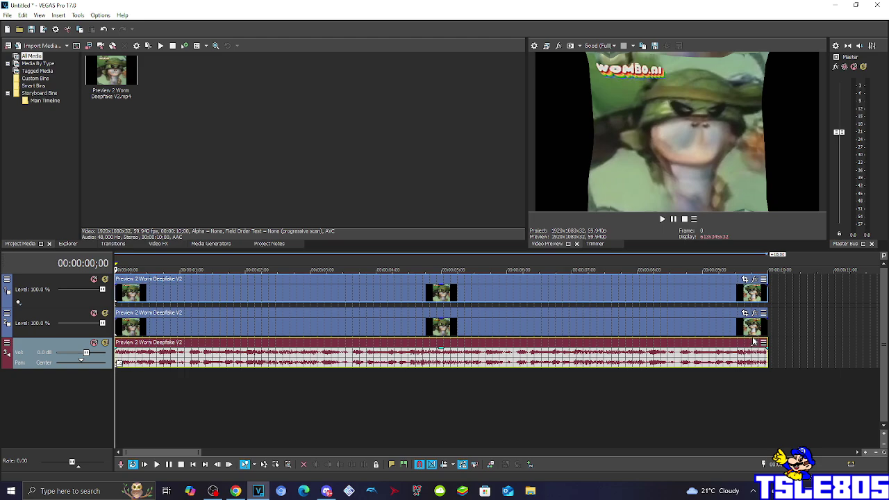
Add a Resonant Filter to the worm audio event's effect chain
{"action": "left_click", "coordinate": [755, 344]}
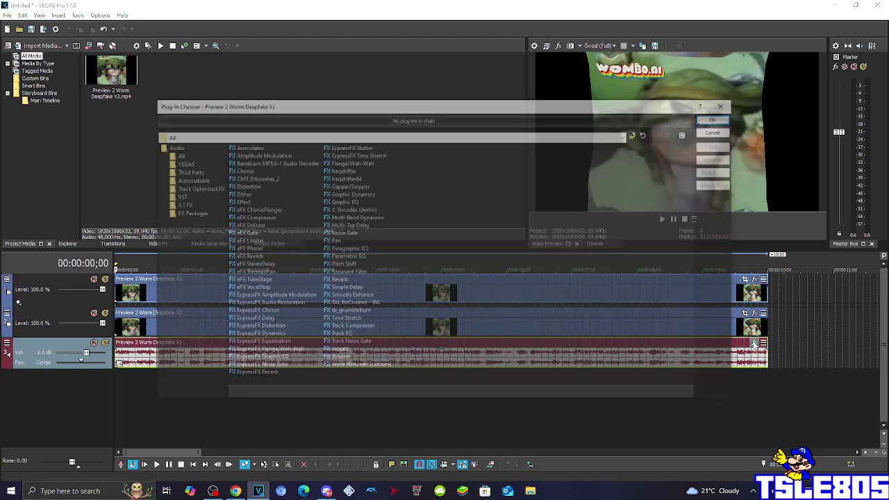
{"action": "left_click_drag", "start_coordinate": [456, 110], "coordinate": [537, 113]}
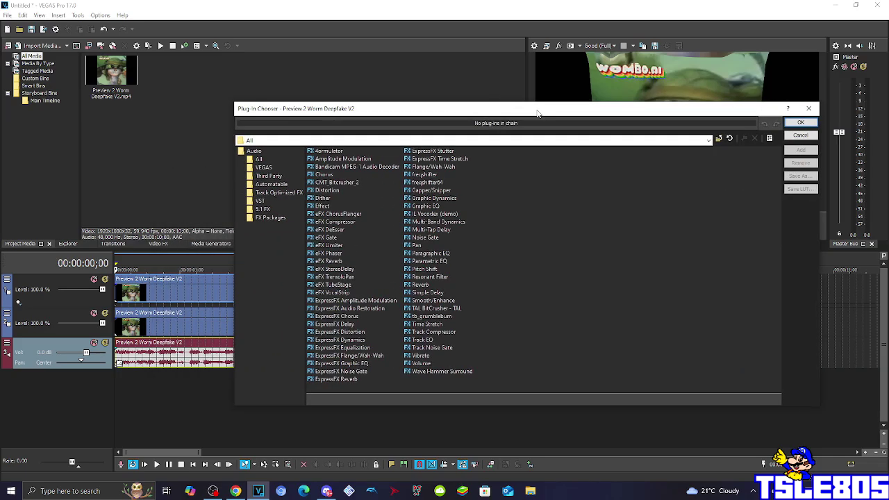
{"action": "double_click", "coordinate": [428, 277]}
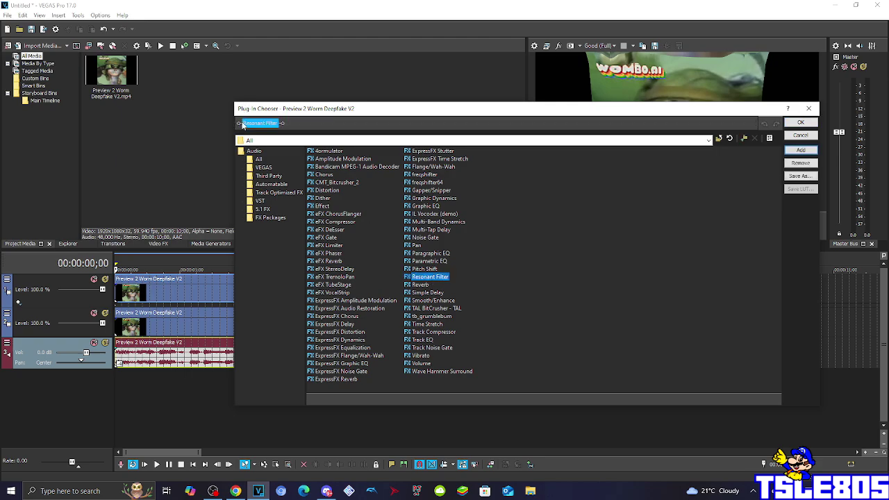
{"action": "left_click", "coordinate": [797, 121]}
Apply the Teenage Late-Night Radio by the Bed preset, close the dialog, and switch to OBS
{"action": "left_click", "coordinate": [507, 132]}
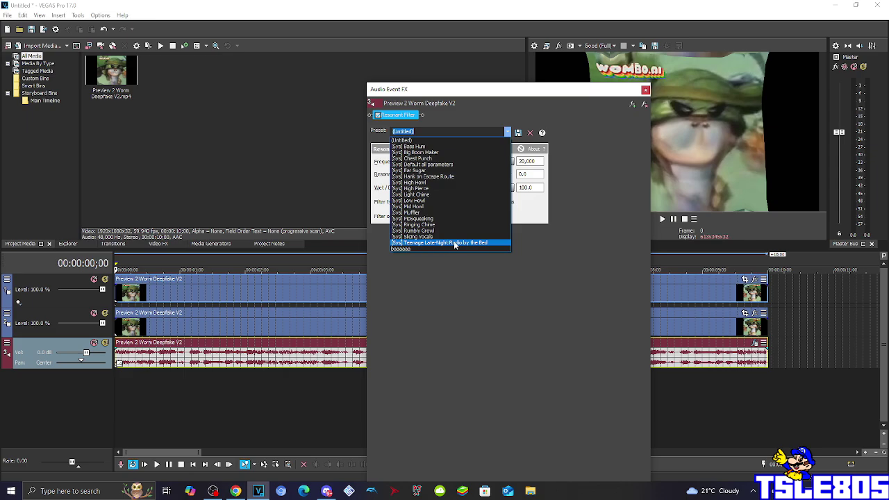
{"action": "left_click", "coordinate": [478, 242]}
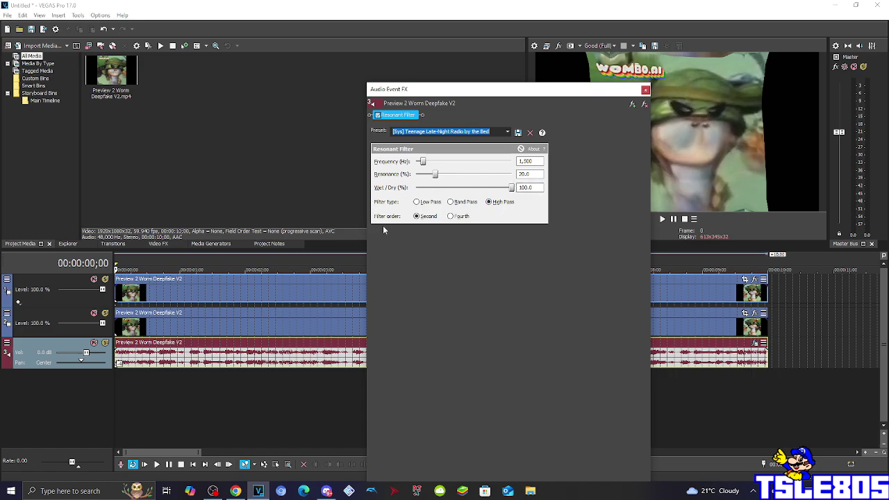
{"action": "left_click", "coordinate": [646, 91]}
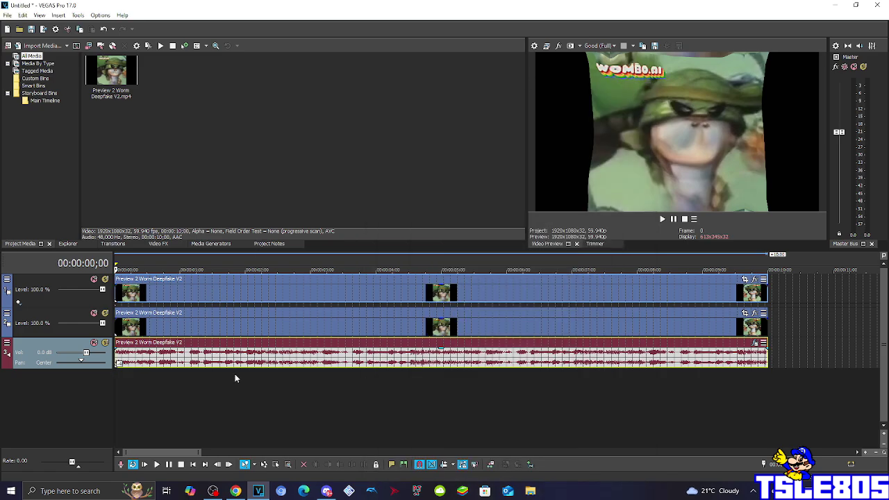
{"action": "left_click", "coordinate": [212, 491]}
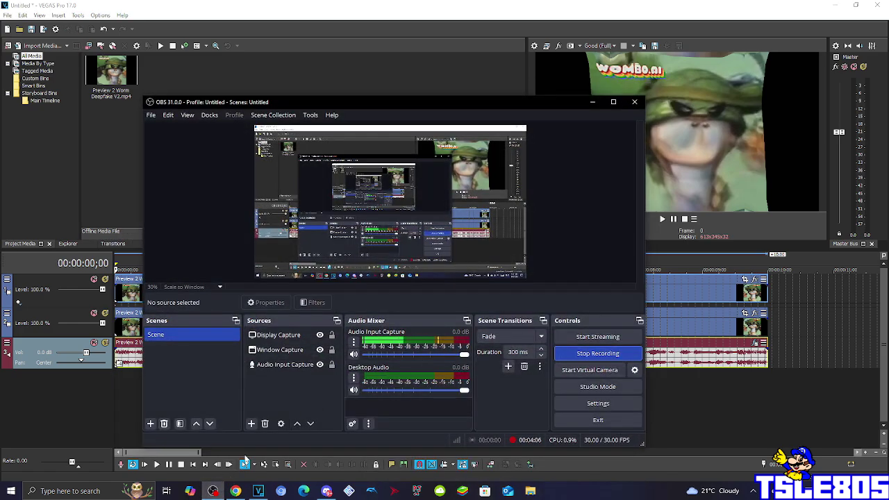